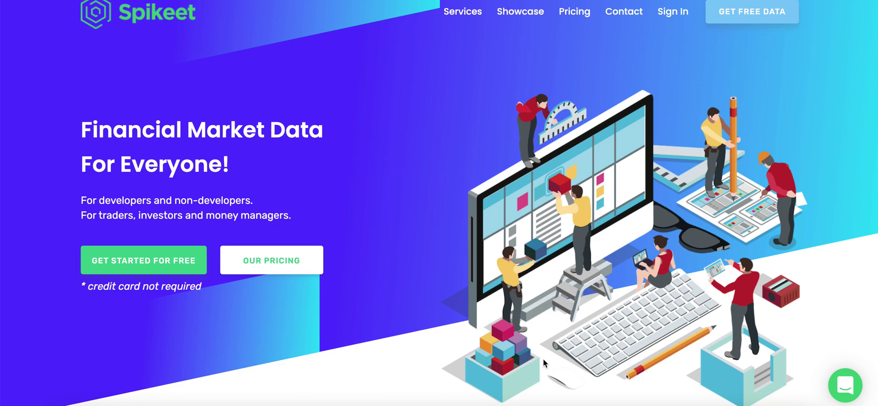
Sign in to the account and look over the list of all data requests
click(679, 14)
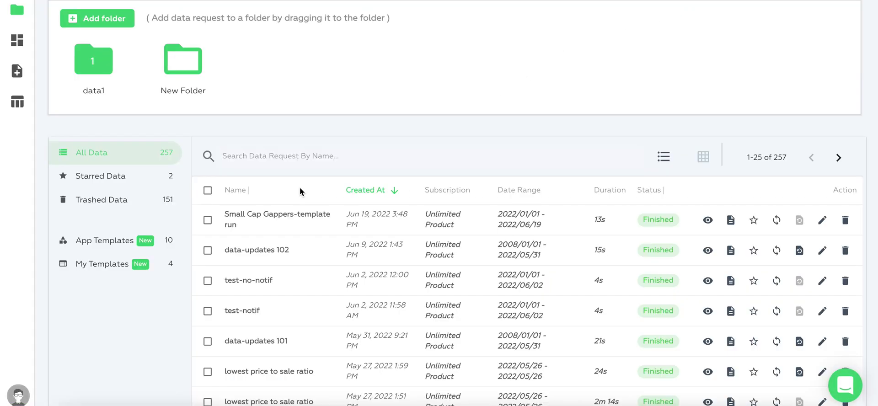
scroll(373, 273, down, 1)
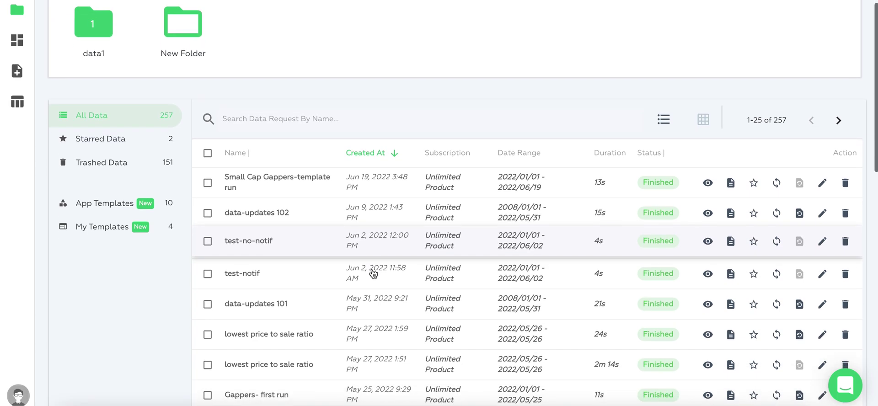
scroll(372, 229, up, 1)
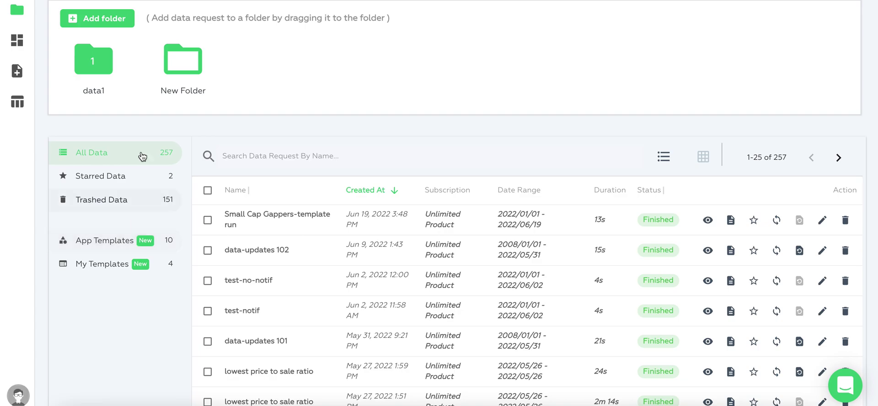
Browse the personal templates, then the full set of ready-made app templates
click(85, 241)
click(91, 264)
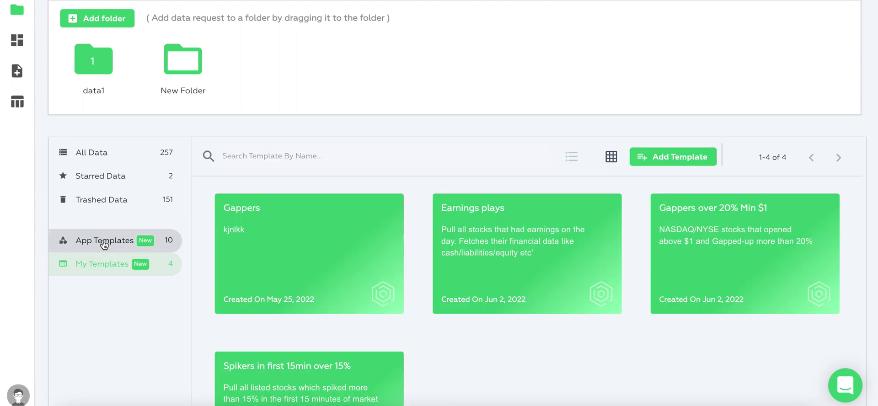
click(100, 242)
scroll(550, 195, down, 1)
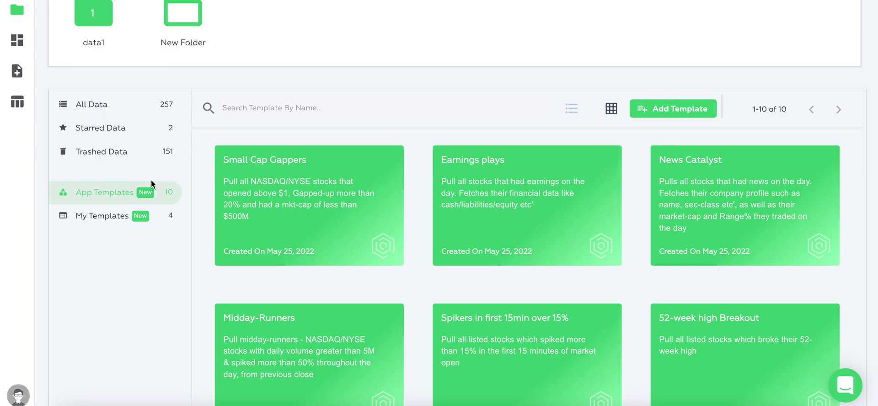
scroll(238, 252, down, 2)
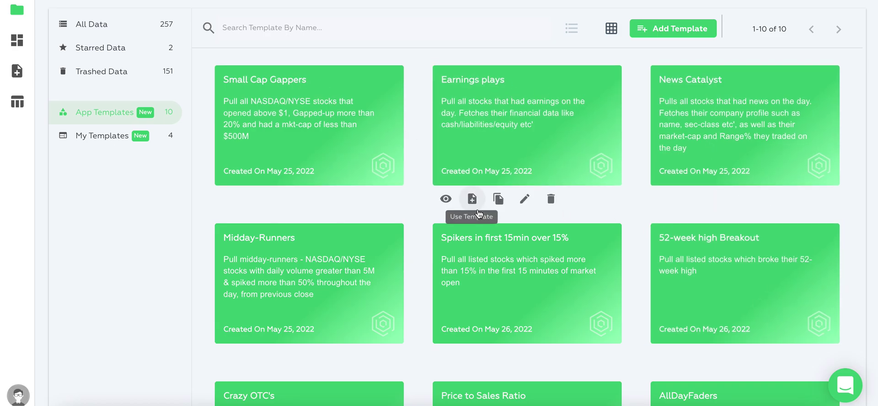
scroll(480, 388, down, 3)
scroll(501, 294, up, 4)
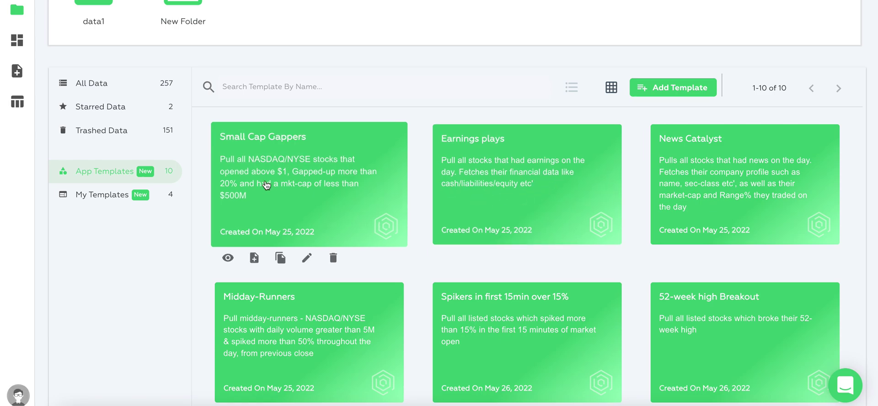
Open the Small Cap Gappers app template and examine its identity and daily filters
click(301, 175)
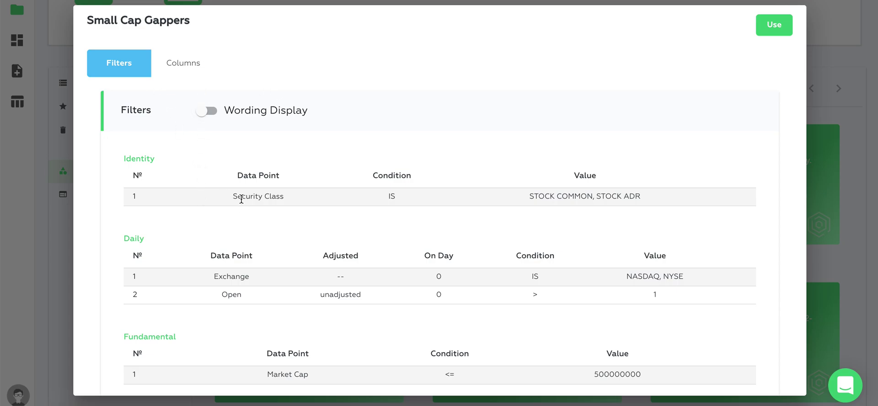
scroll(405, 241, down, 2)
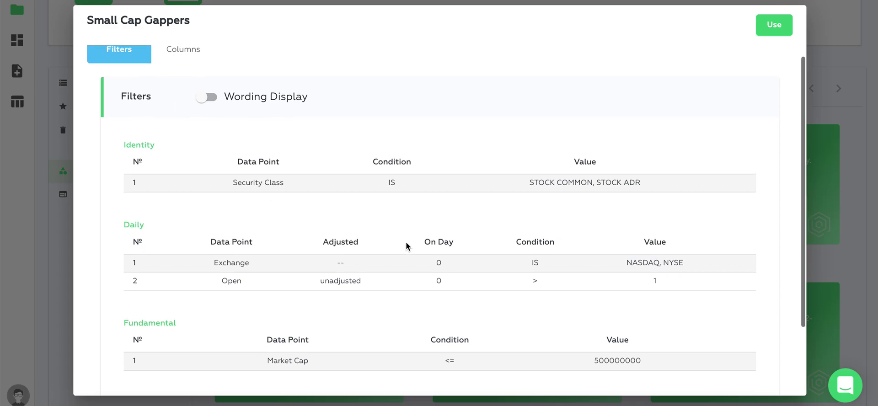
scroll(405, 242, up, 2)
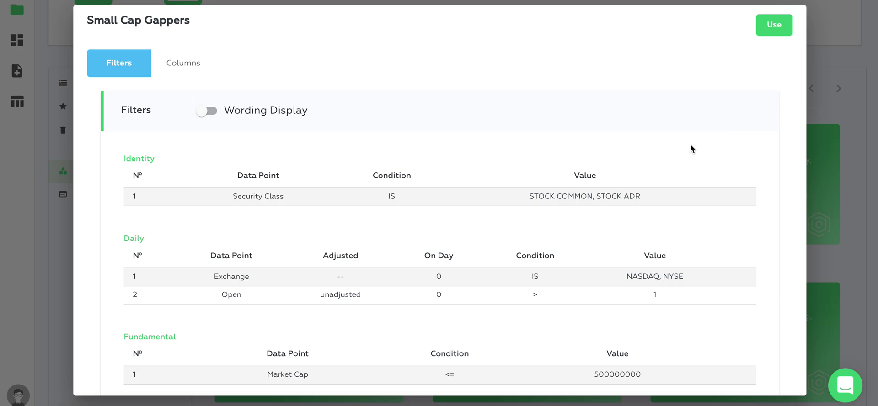
scroll(690, 146, down, 1)
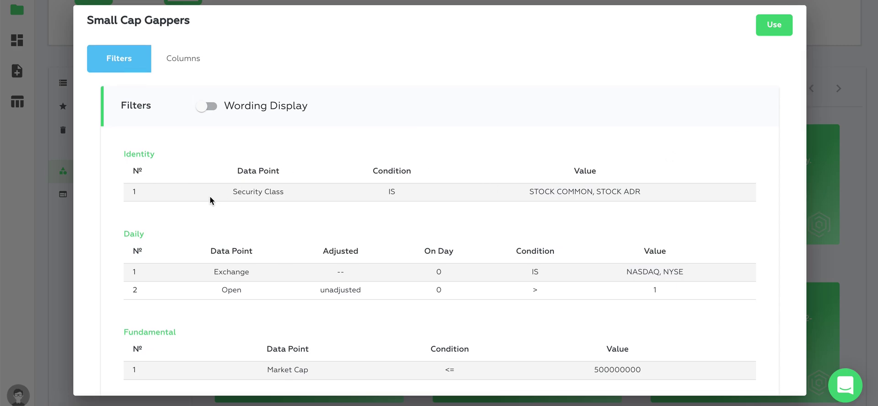
drag(210, 198, 617, 192)
click(487, 203)
drag(643, 192, 616, 193)
drag(214, 273, 673, 273)
click(615, 271)
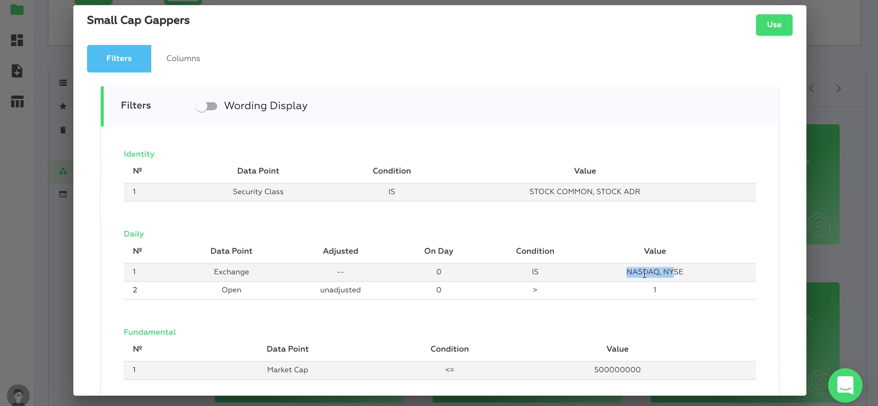
Examine the template's fundamental market cap filter and its custom gap formula filter
scroll(232, 300, down, 1)
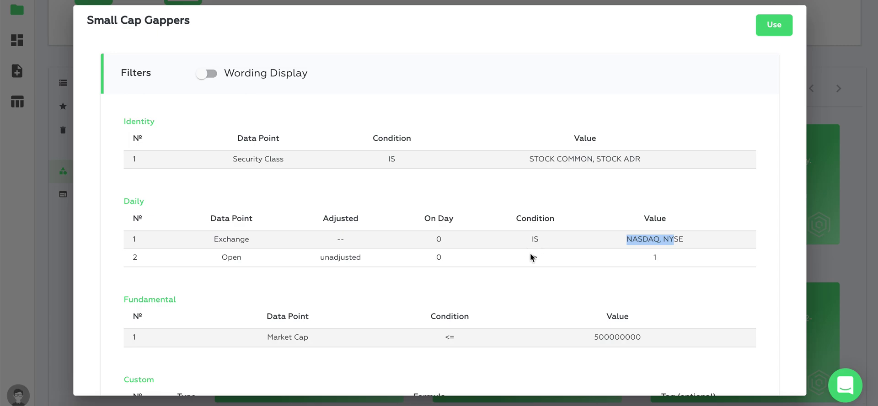
scroll(634, 271, down, 2)
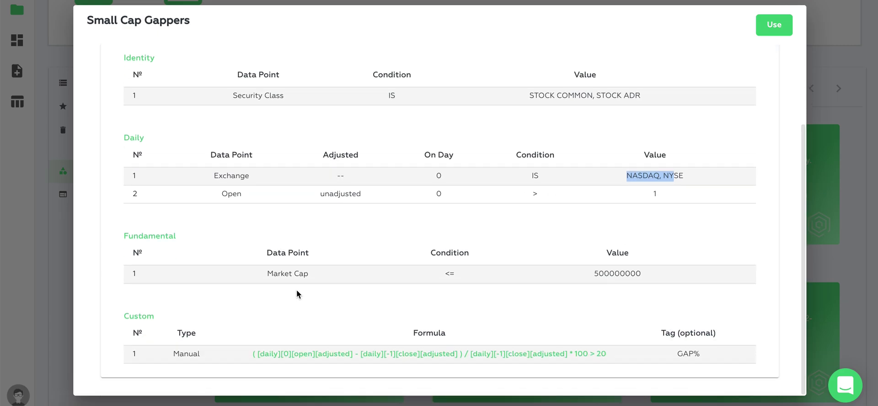
drag(265, 274, 594, 275)
click(607, 277)
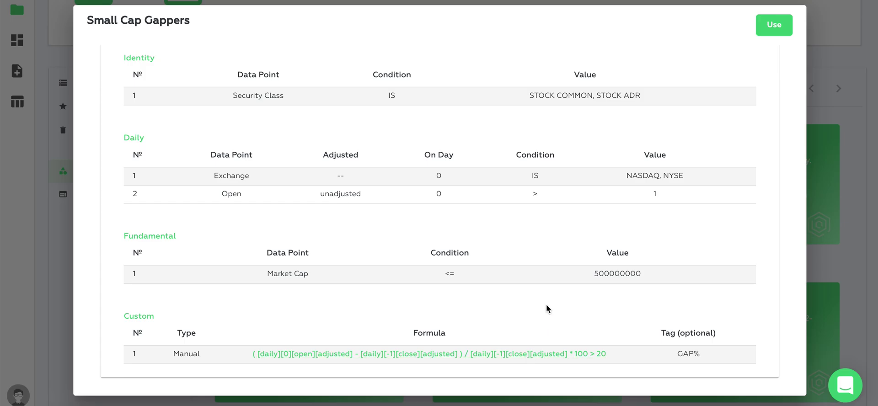
Display the template's columns and examine the identity and daily data points
scroll(547, 303, up, 3)
click(185, 64)
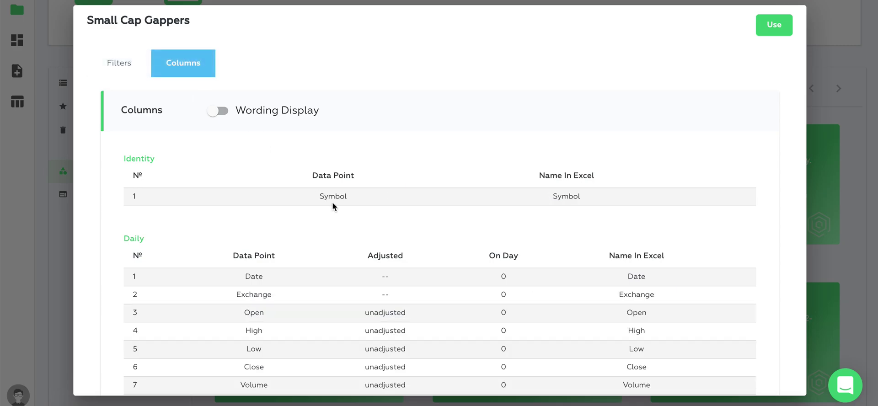
scroll(333, 202, down, 1)
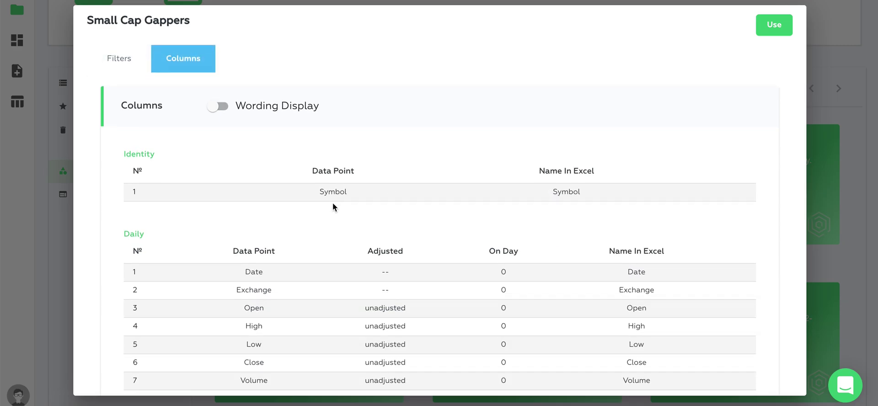
scroll(333, 202, down, 2)
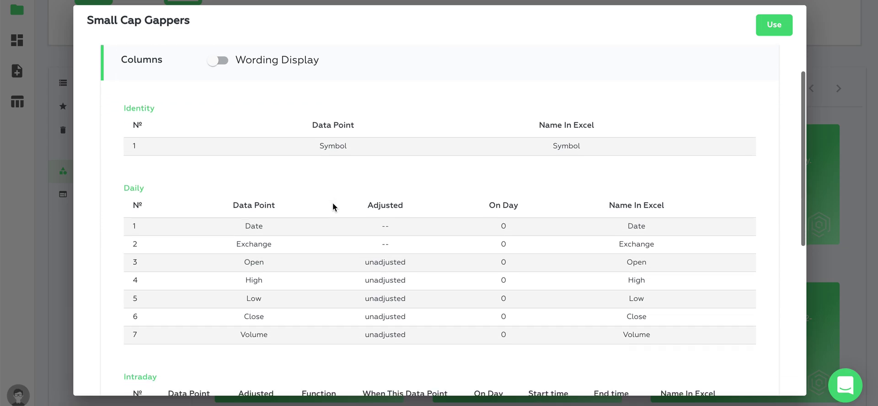
drag(279, 235, 482, 274)
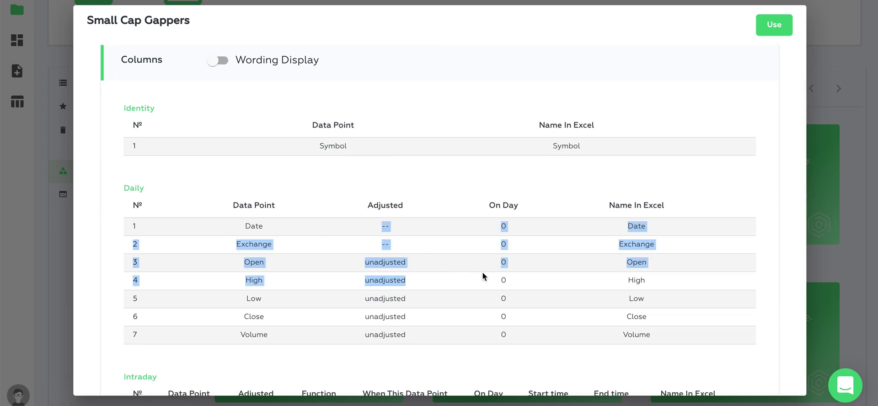
scroll(481, 271, down, 3)
click(232, 224)
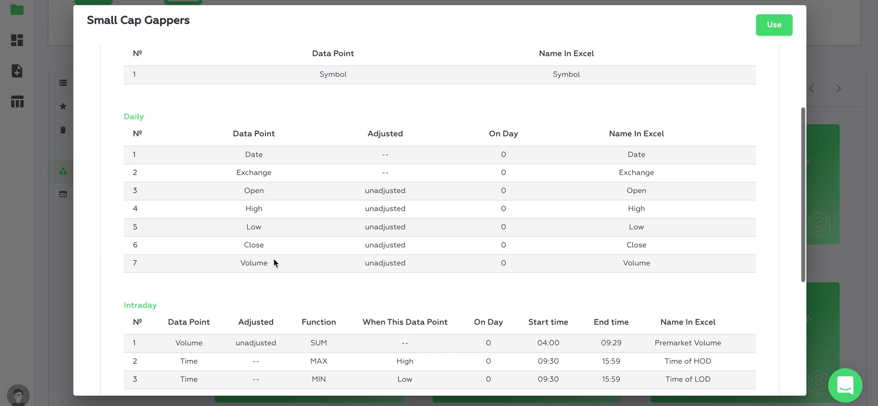
Examine the template's intraday, fundamental and custom columns, including their time ranges and formulas
scroll(273, 258, down, 3)
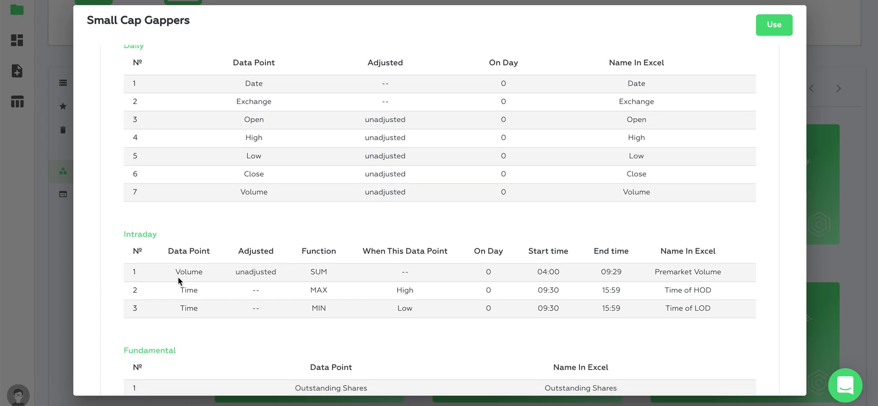
drag(179, 275, 747, 280)
click(628, 306)
drag(251, 299, 672, 323)
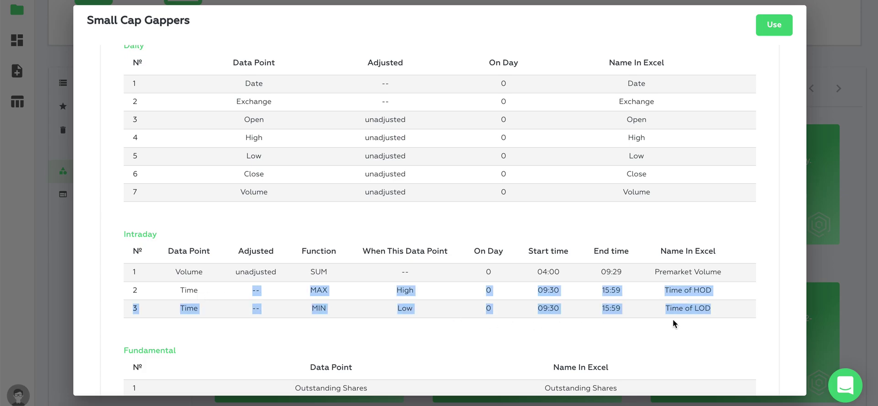
scroll(715, 310, down, 4)
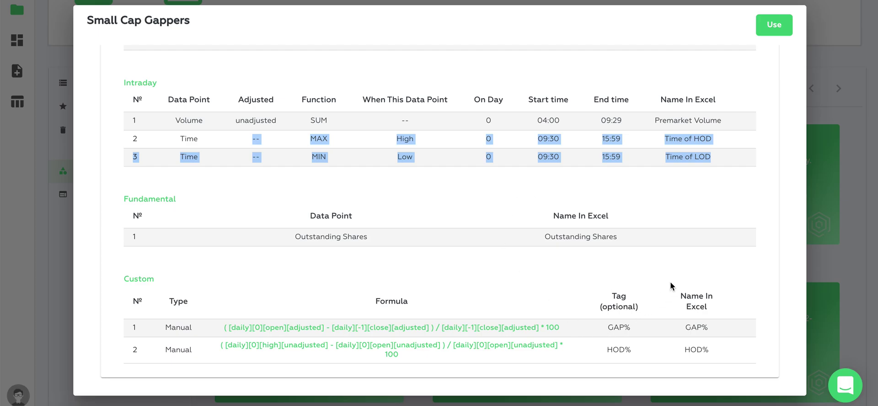
scroll(670, 281, up, 8)
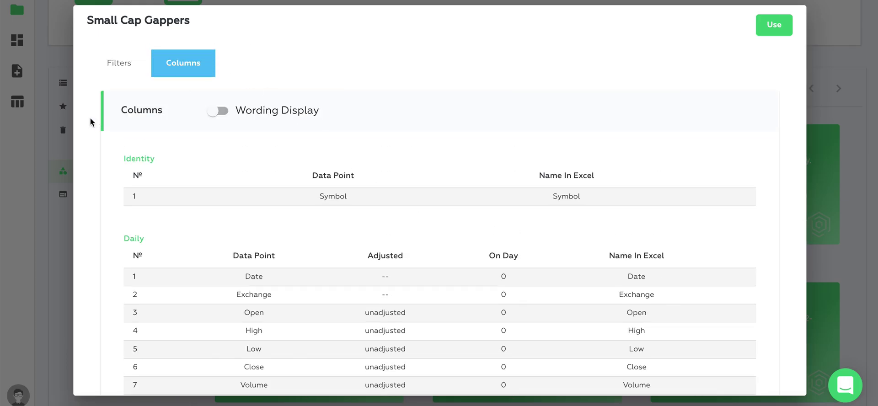
Use the Small Cap Gappers template for a new data request and name it "Small Cap Gappers-run 1"
click(122, 73)
click(179, 73)
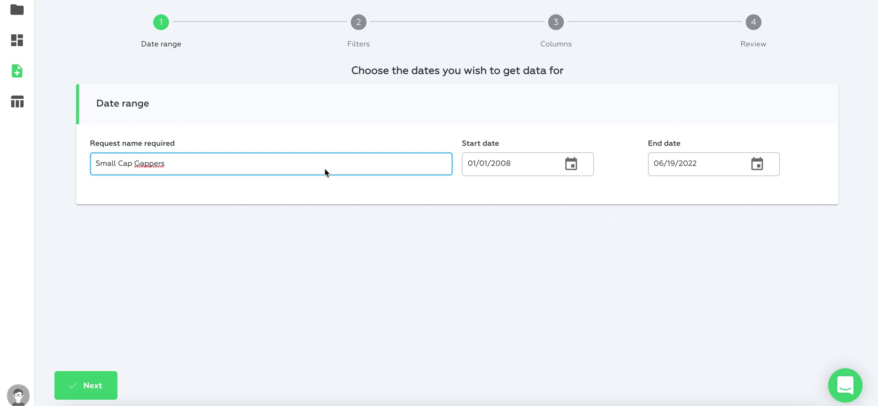
key(ctrl+a)
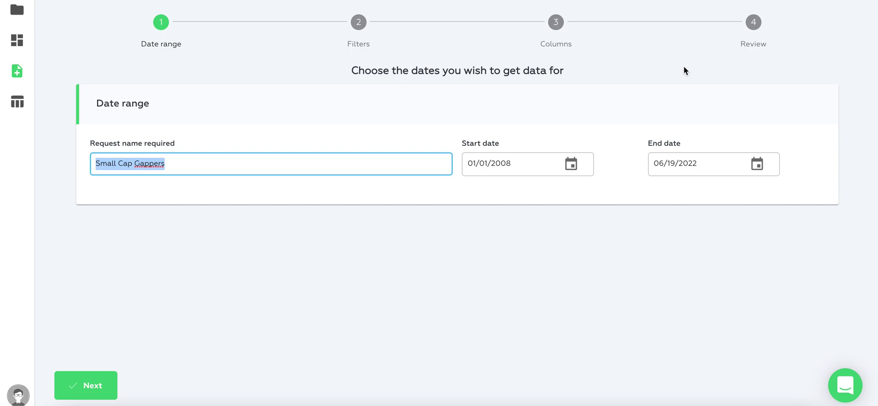
click(248, 169)
text(-)
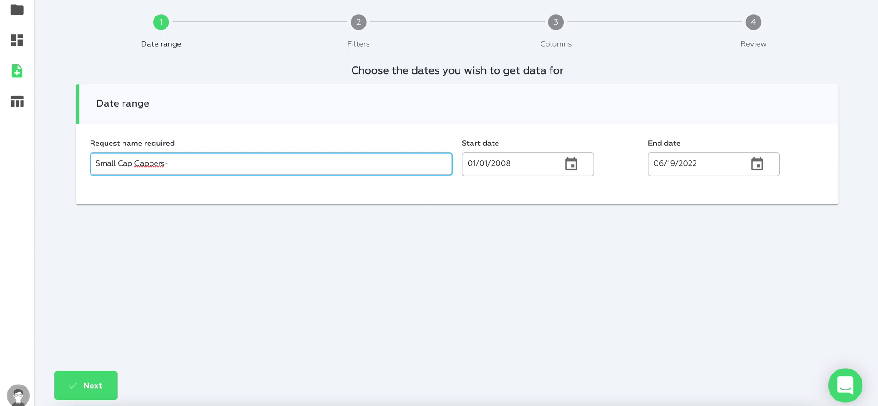
text(run 1)
Change the year of the request's start date to 2022 and continue to the filters stage
double_click(510, 163)
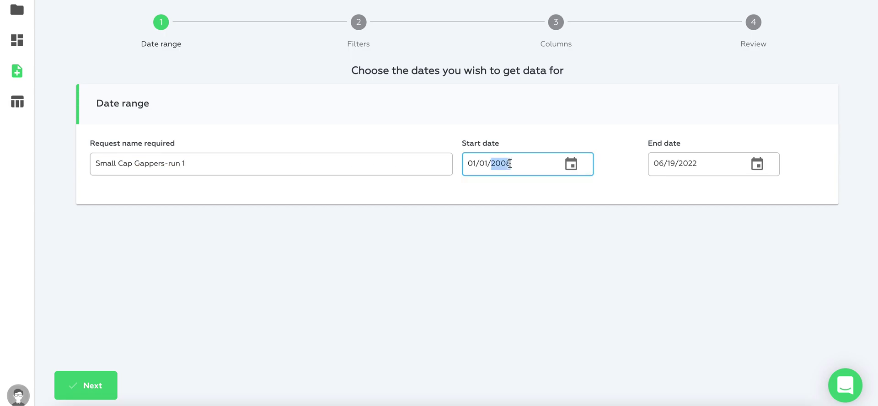
text(2022)
click(65, 384)
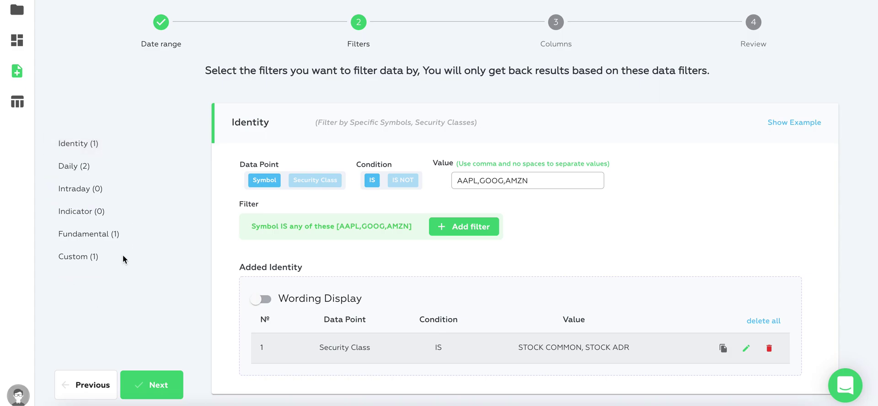
Check the preset identity, daily and fundamental filters of the new request
scroll(245, 313, down, 2)
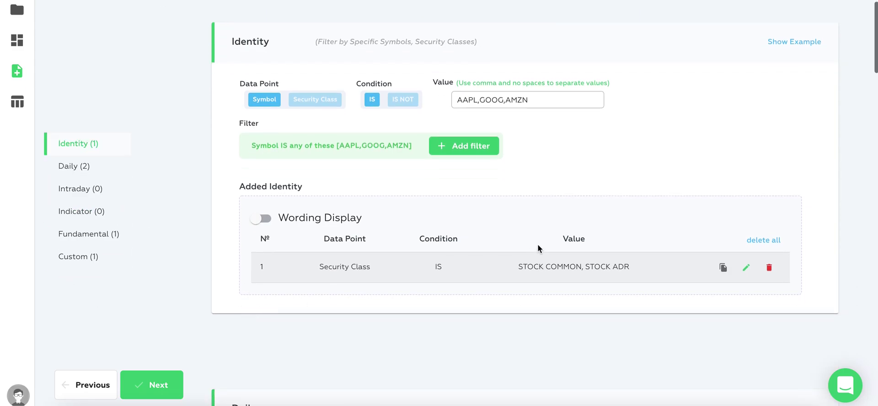
drag(285, 259, 419, 251)
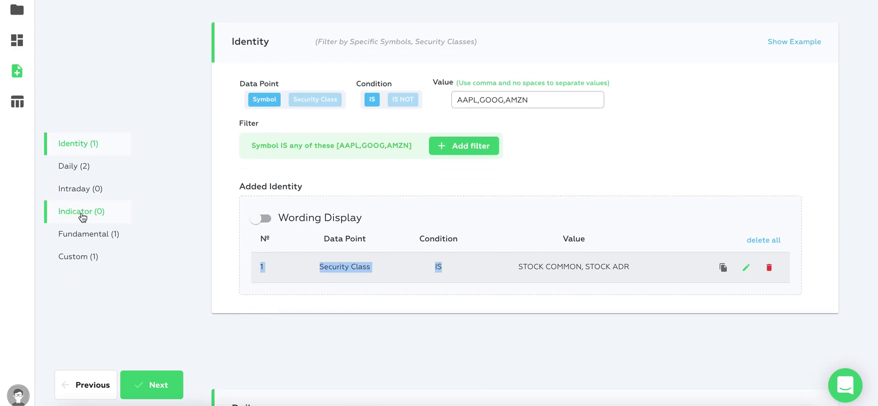
click(72, 165)
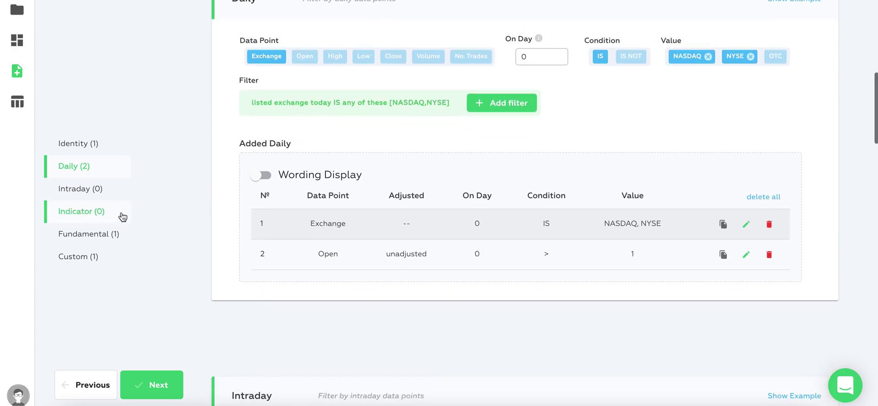
click(105, 238)
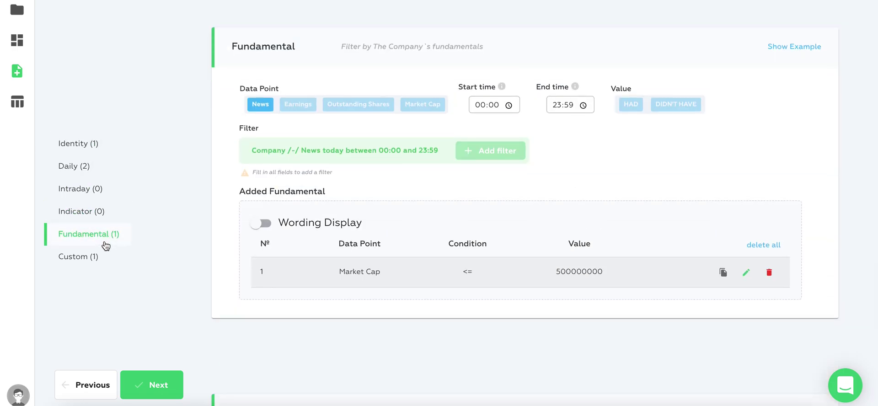
Continue to the columns stage and check the request's preset daily and fundamental columns
click(167, 381)
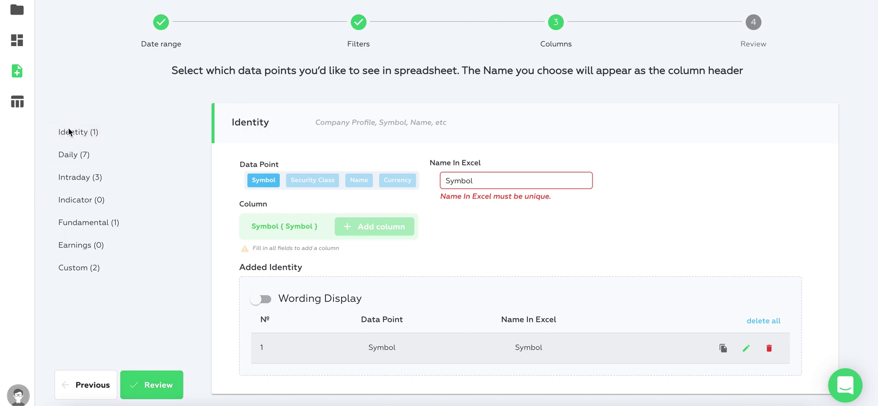
click(85, 155)
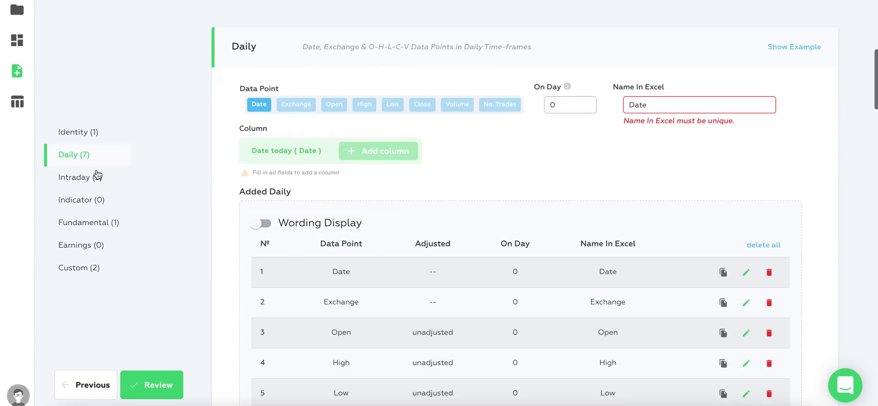
scroll(122, 200, down, 3)
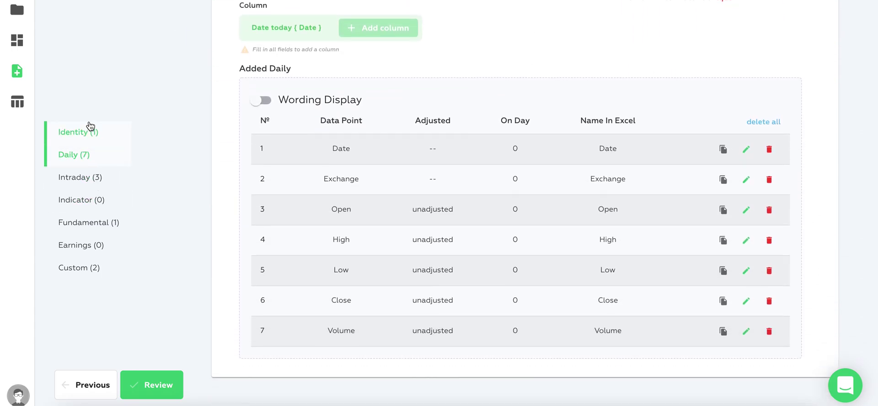
click(88, 221)
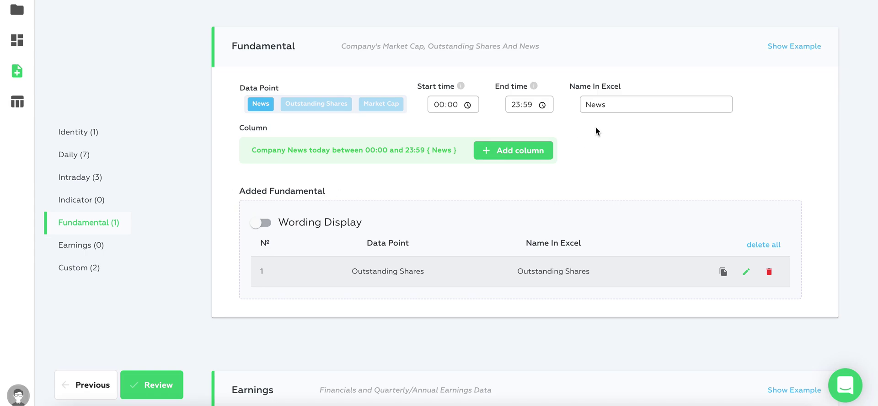
Add a News column covering 00:00 to 23:59 to the fundamental columns and delete it again
click(487, 145)
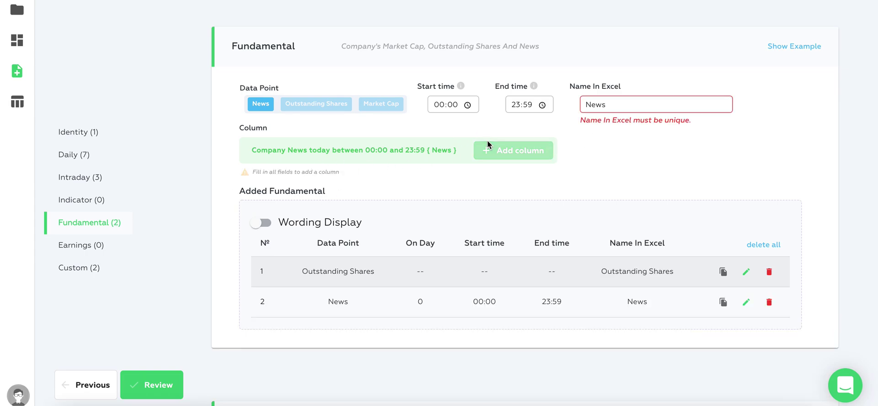
click(769, 302)
click(548, 228)
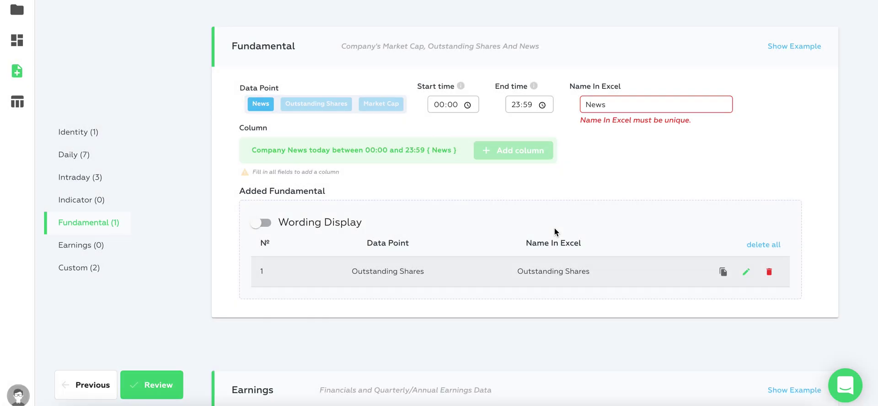
Review the request's date range and filters and submit it to get the data
click(167, 378)
scroll(334, 275, down, 2)
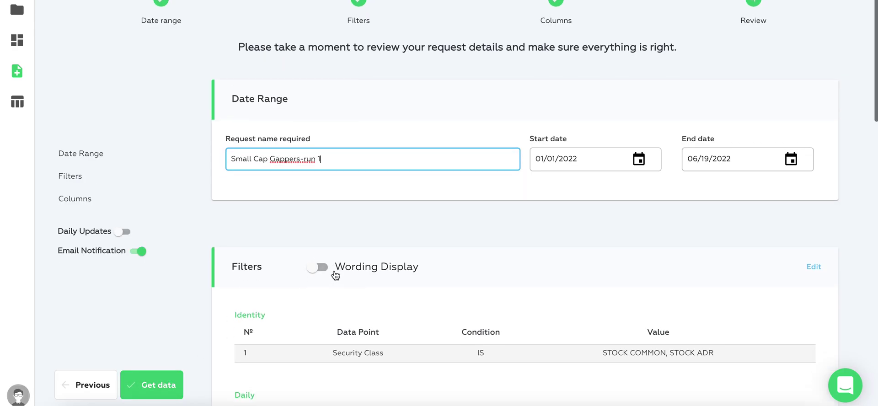
click(161, 385)
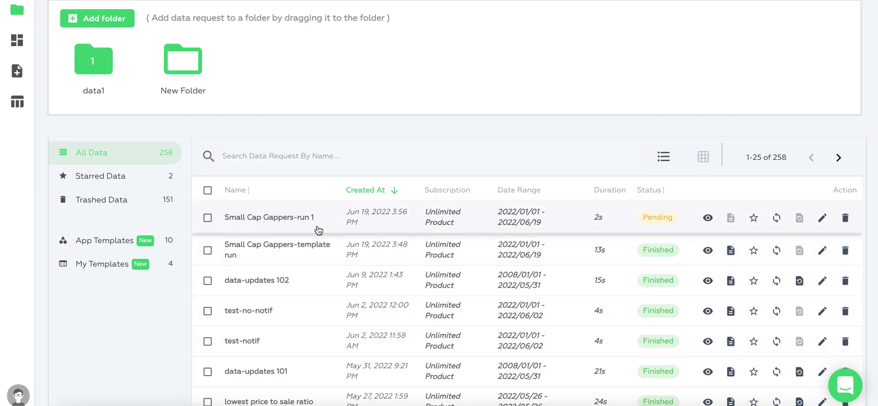
Open the spreadsheet of the Small Cap Gappers-run 1 request and look through its columns
click(277, 227)
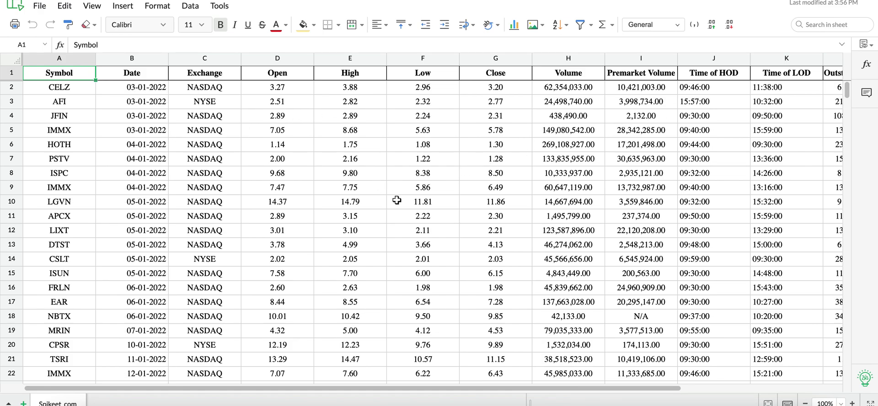
scroll(396, 200, right, 6)
scroll(396, 200, left, 6)
scroll(396, 200, down, 1)
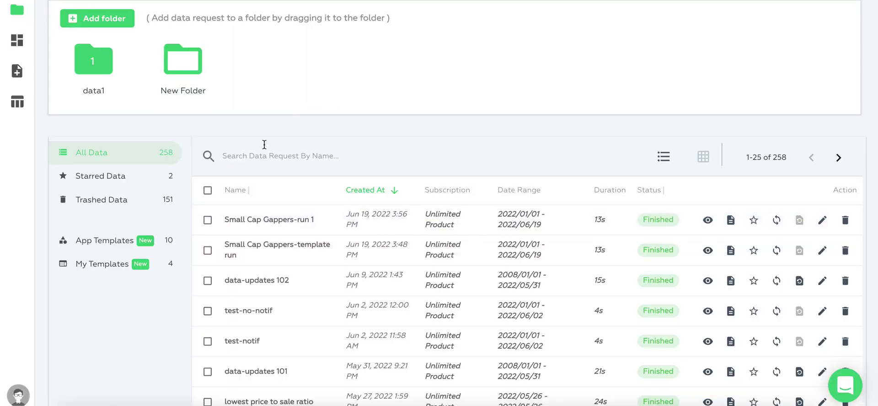
Browse the app templates and their descriptions, down to the 52-week high Breakout template
click(131, 254)
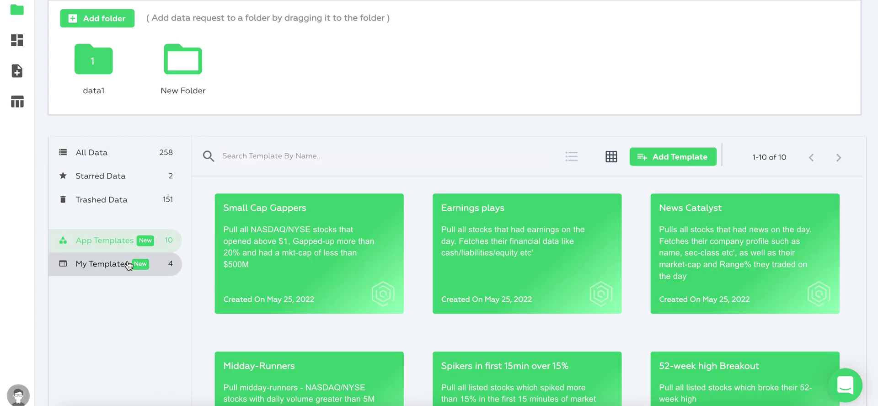
click(128, 264)
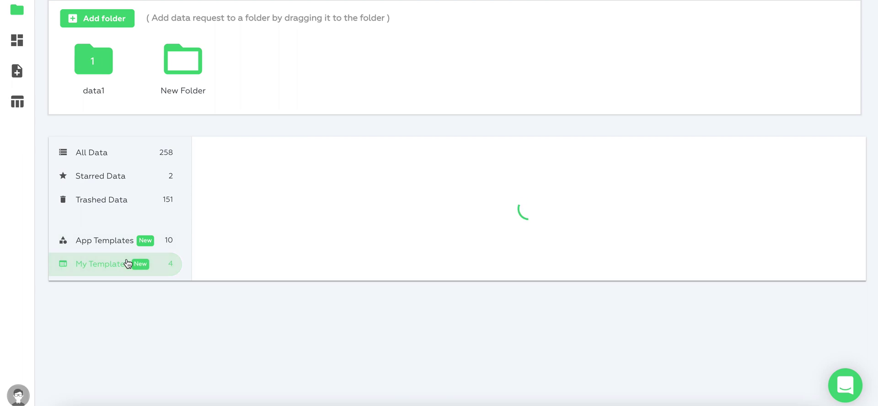
click(133, 246)
mouse_move(506, 233)
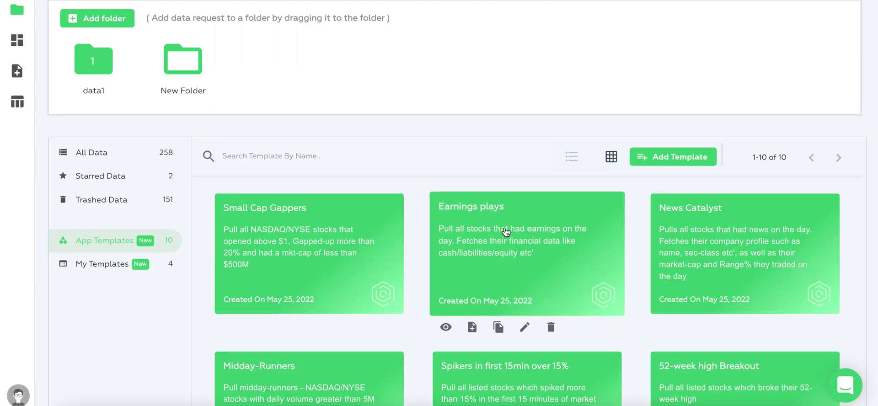
scroll(505, 233, down, 2)
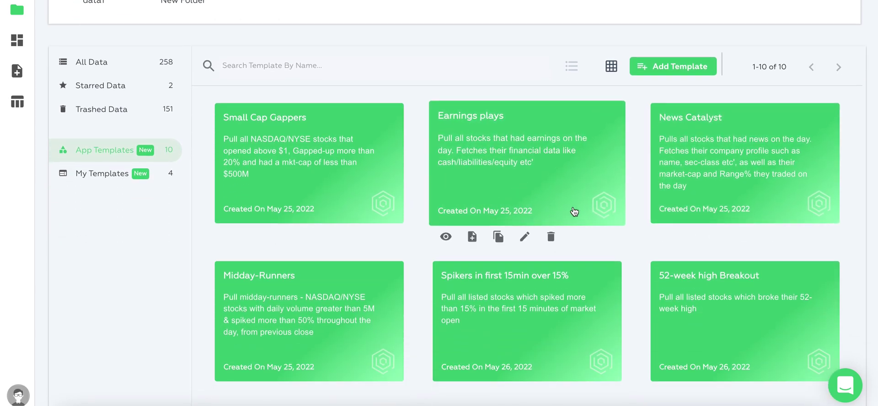
scroll(607, 287, down, 1)
scroll(607, 287, down, 1)
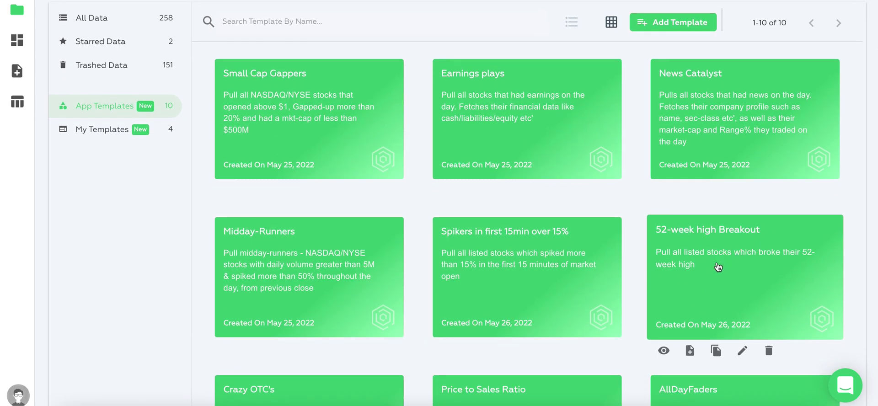
Preview the 52-week high Breakout template and examine its identity and custom filters
click(665, 263)
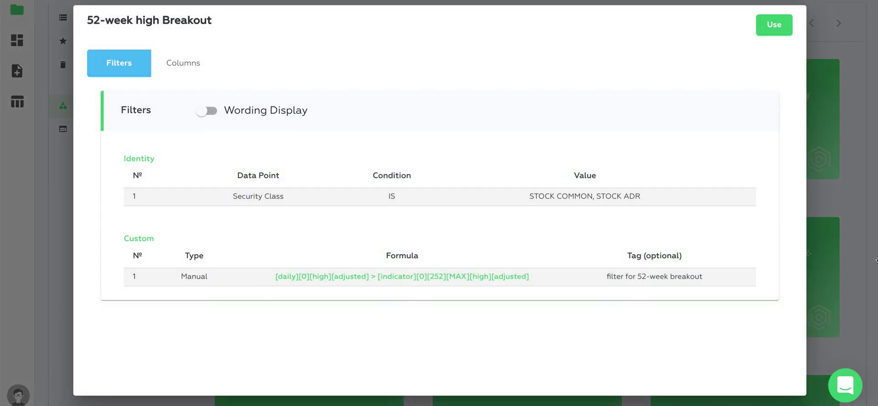
click(874, 261)
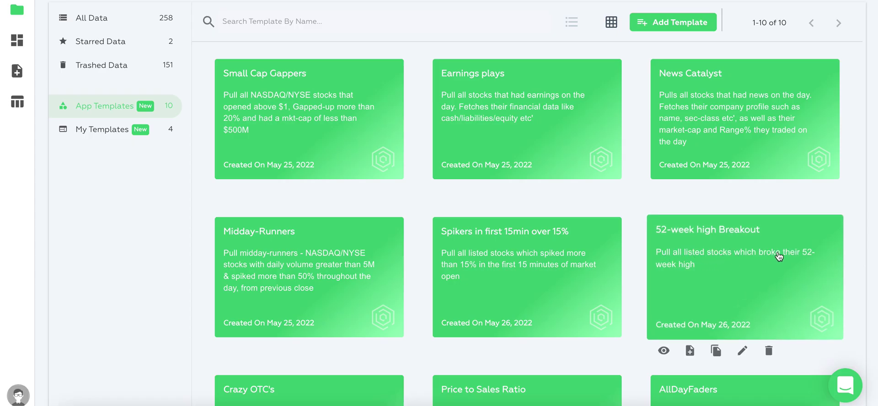
click(691, 284)
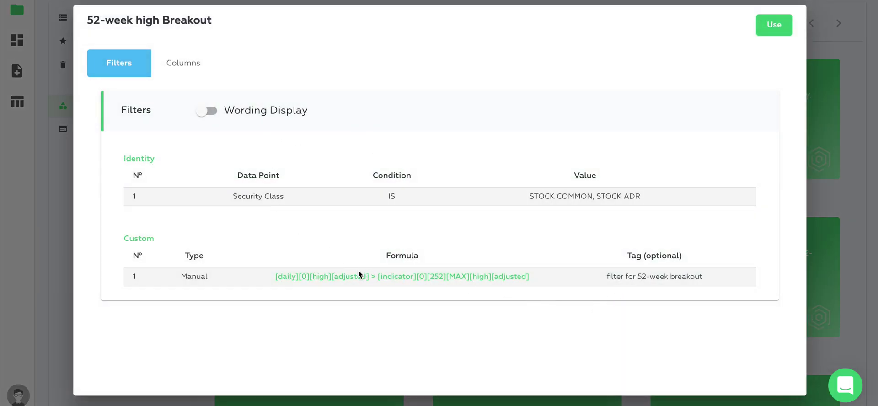
drag(247, 195, 626, 193)
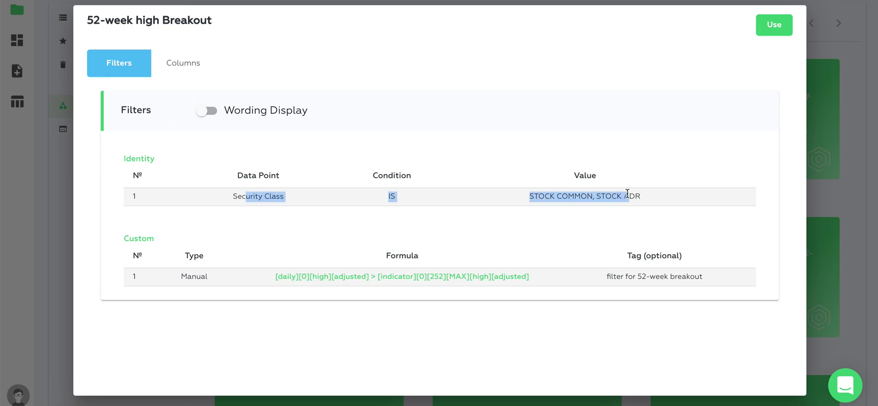
click(627, 194)
Examine the 52-week high Breakout template's identity, daily, indicator and custom columns, and close the preview
click(202, 70)
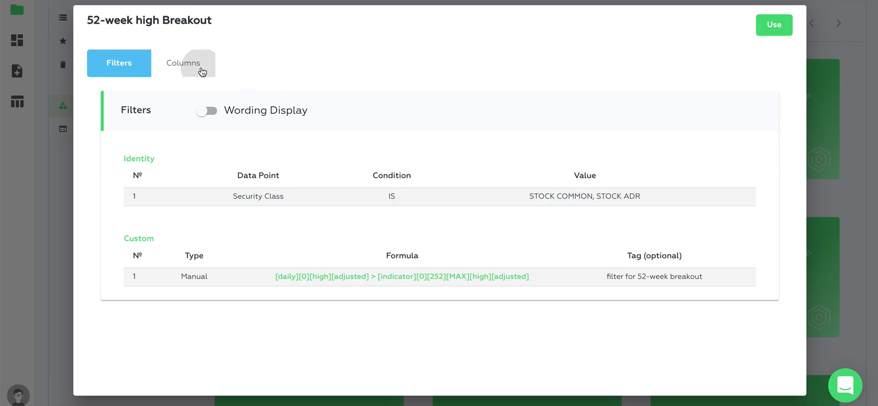
scroll(328, 215, down, 3)
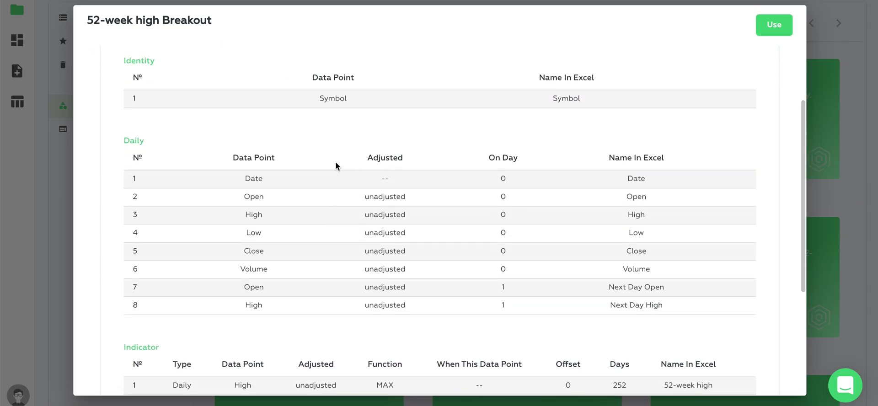
scroll(440, 286, down, 2)
scroll(440, 289, down, 3)
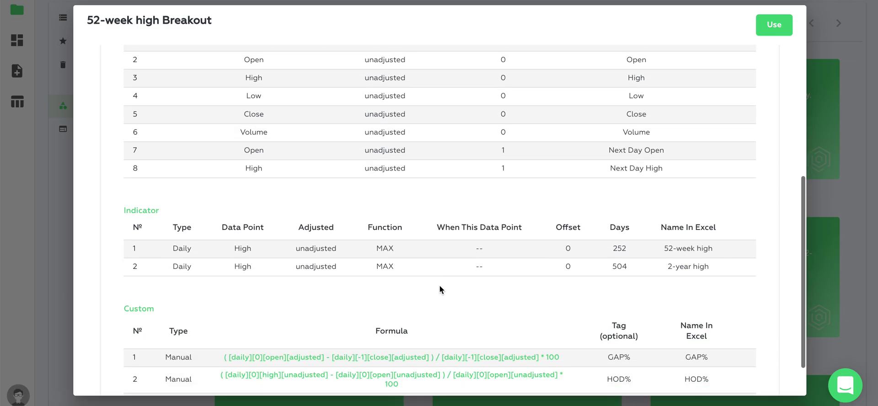
scroll(439, 286, up, 6)
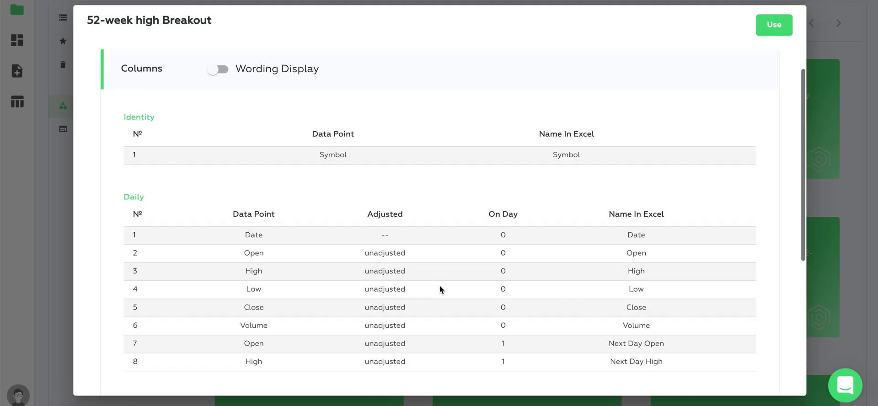
click(869, 247)
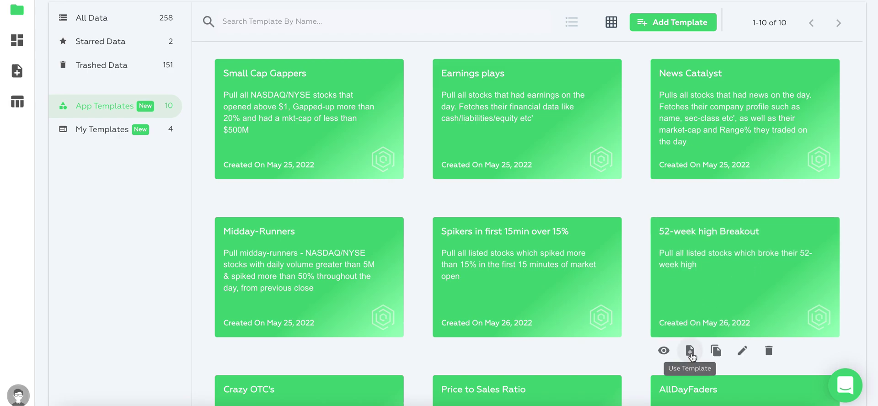
Copy the 52-week high Breakout template into the personal templates and check the copy there
click(715, 352)
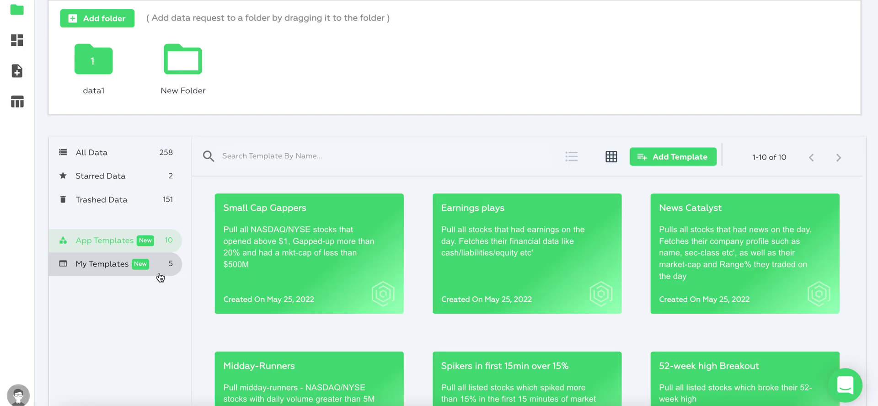
click(160, 267)
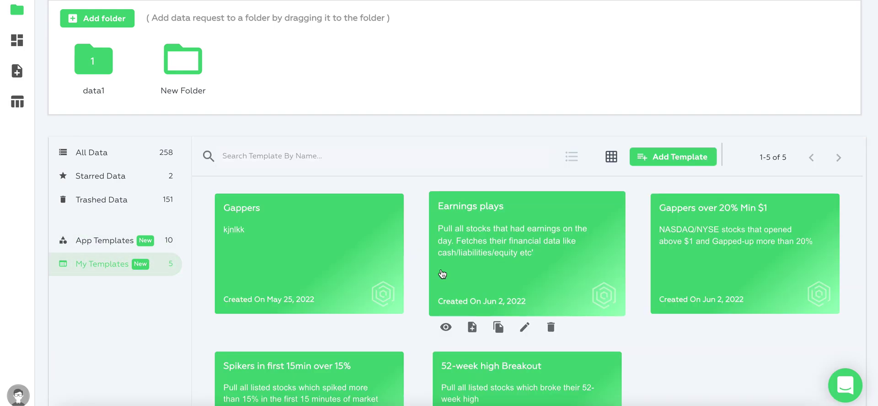
scroll(439, 274, down, 2)
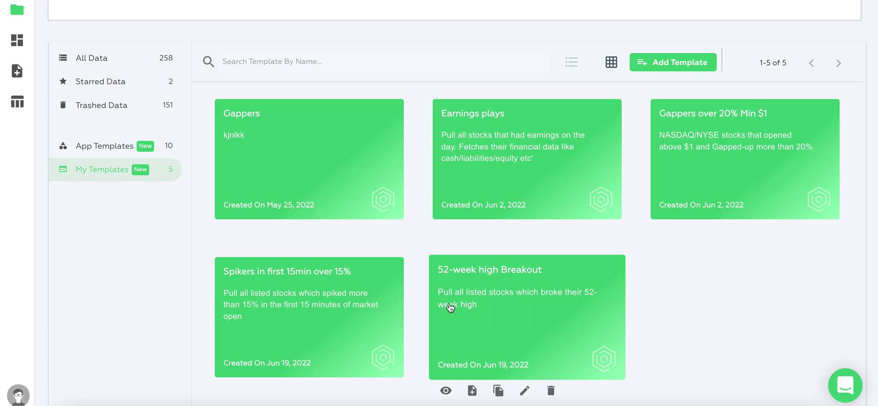
Look over the app and personal templates, open the form for a new custom template and cancel it
click(119, 153)
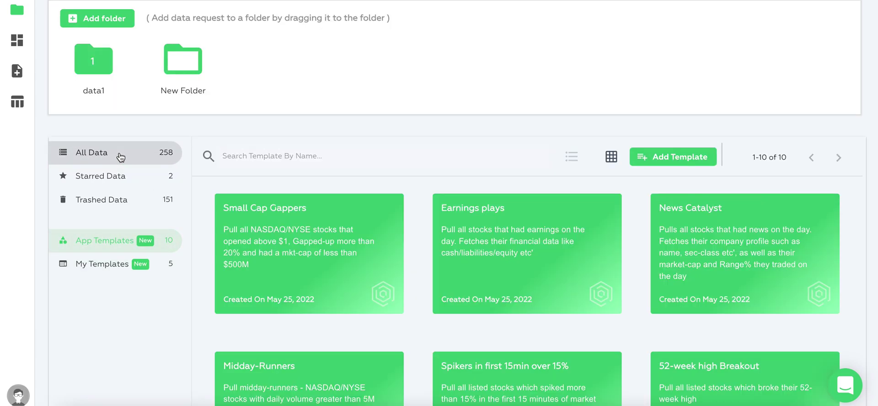
scroll(341, 157, down, 2)
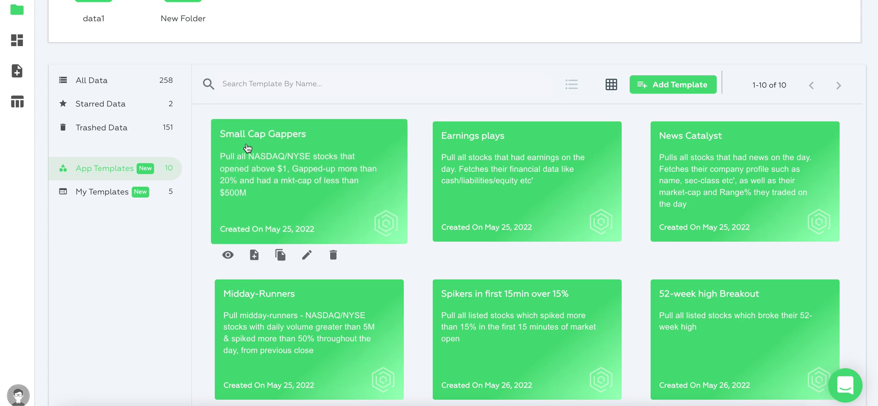
click(89, 194)
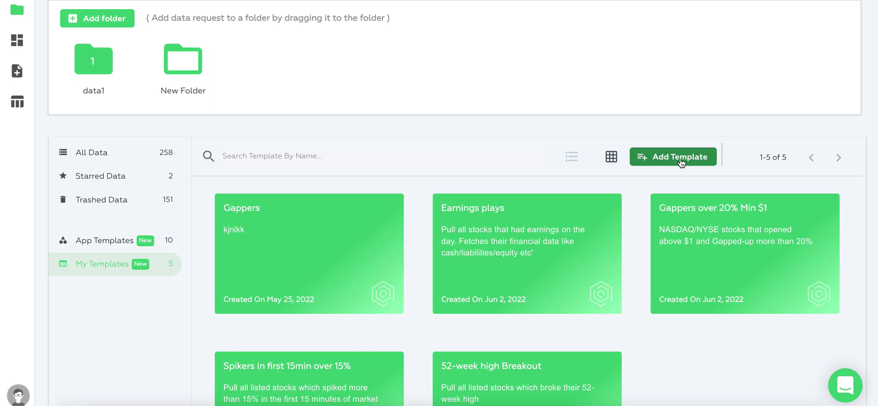
click(681, 161)
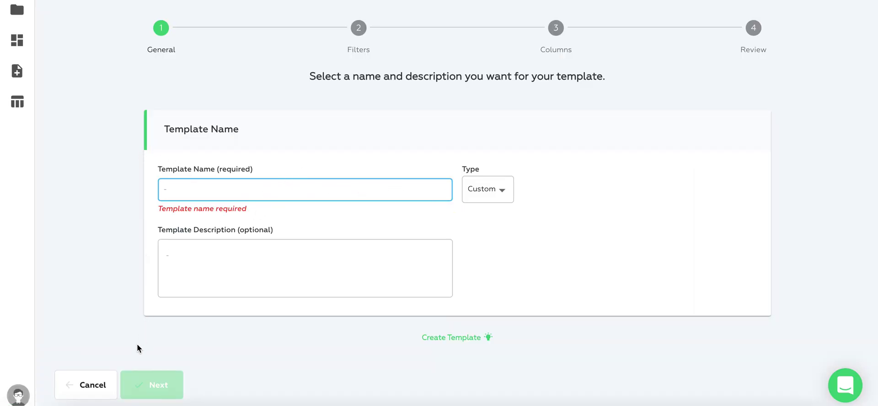
click(70, 389)
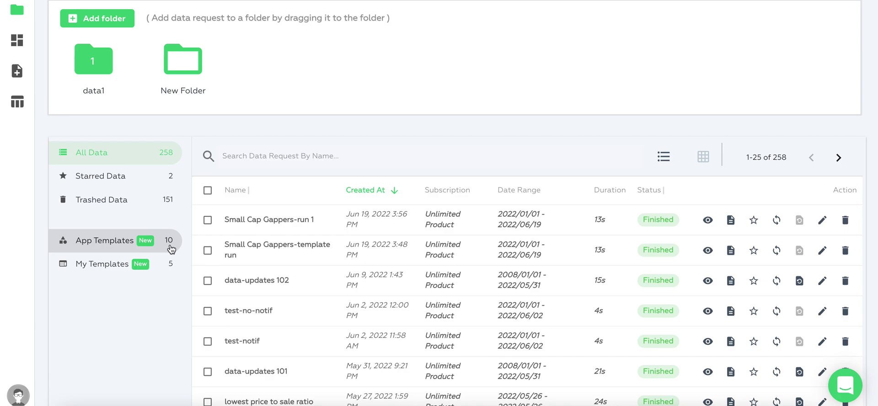
Use the Midday-Runners app template for a new data request and go to its filters stage
click(172, 248)
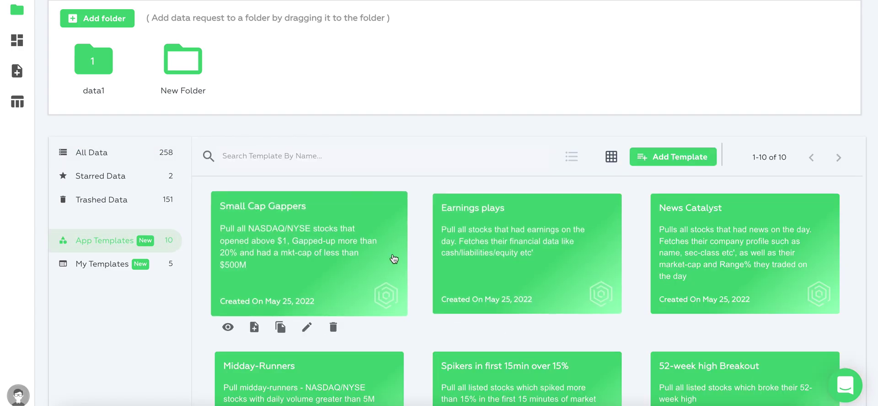
scroll(391, 257, down, 1)
click(330, 306)
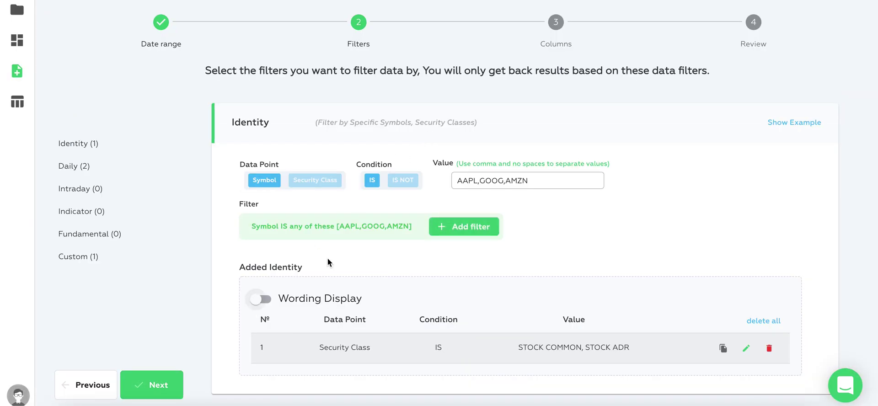
Add an identity filter limiting the Midday-Runners request to the symbol AAPL
drag(536, 182, 478, 182)
key(BackSpace)
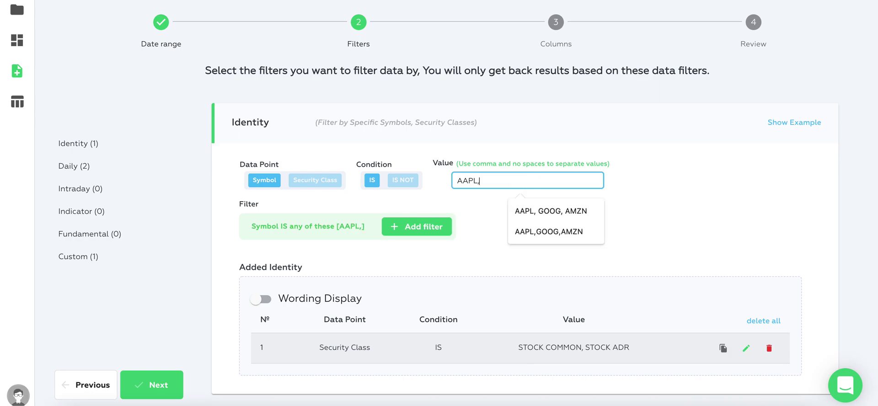
key(BackSpace)
click(440, 217)
scroll(545, 311, down, 1)
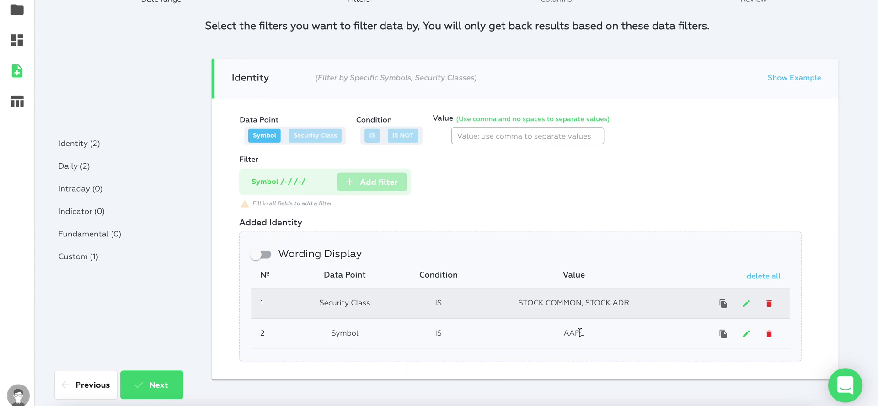
Abandon the Midday-Runners request without submitting it and return to the app templates
click(102, 385)
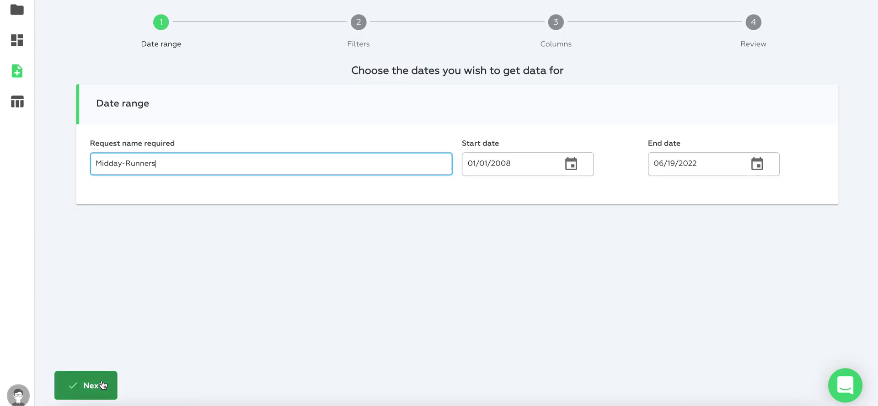
click(18, 20)
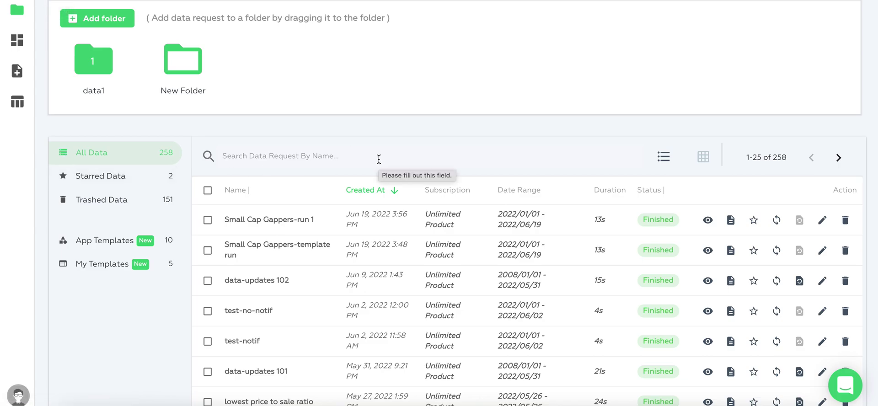
click(141, 240)
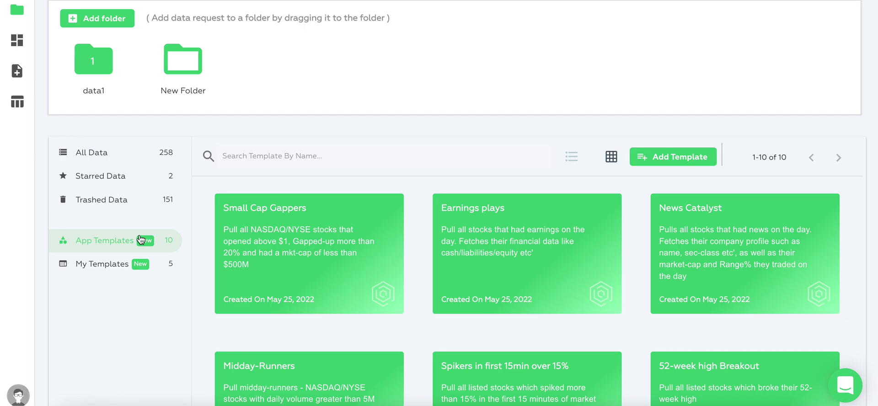